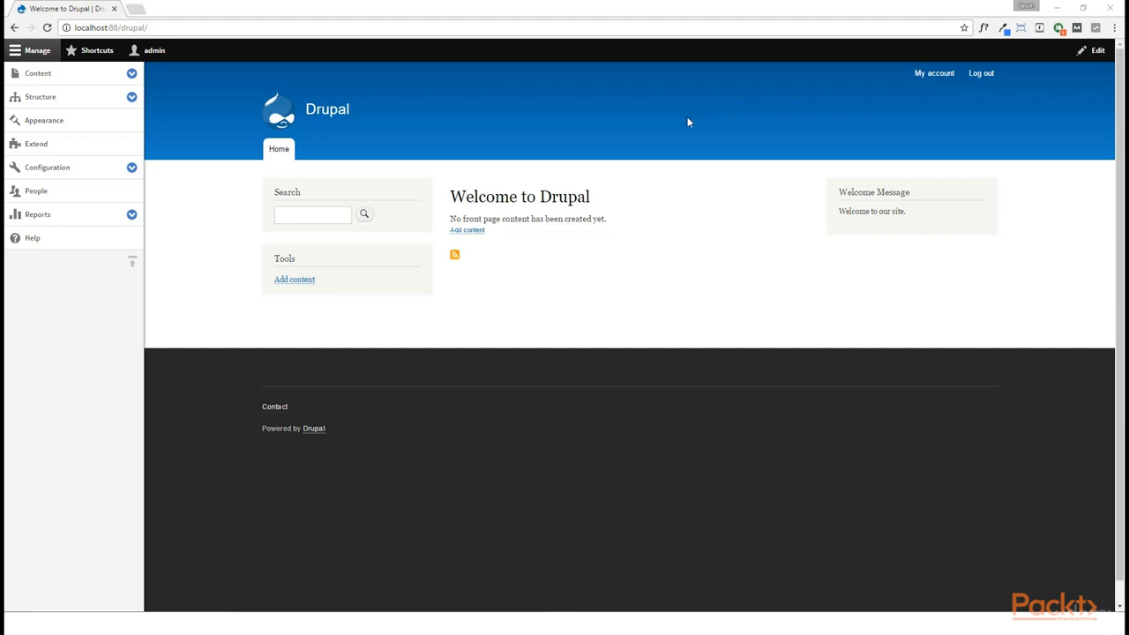
- Open the live page of the Website feedback form from the site's contact forms and examine its default fields
left_click(132, 97)
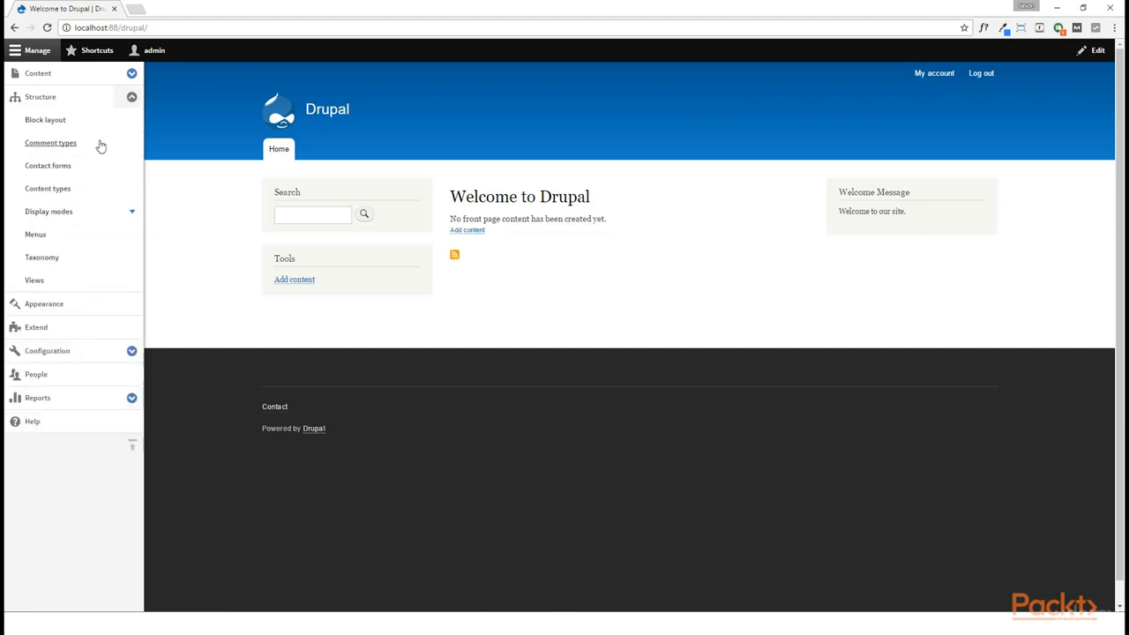
left_click(70, 173)
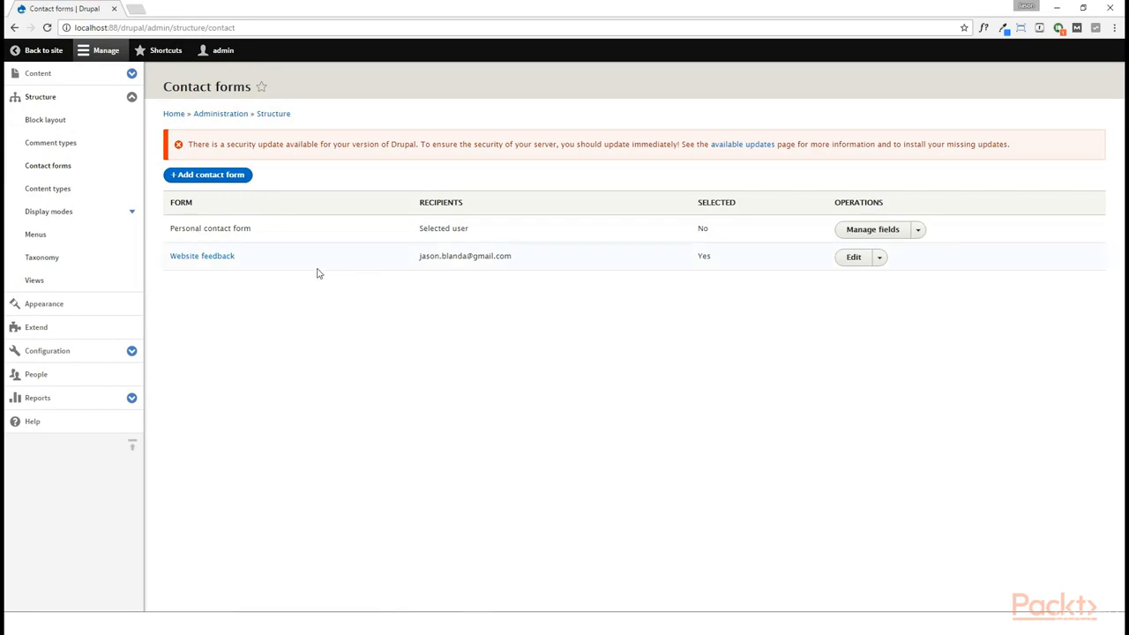
left_click(218, 260)
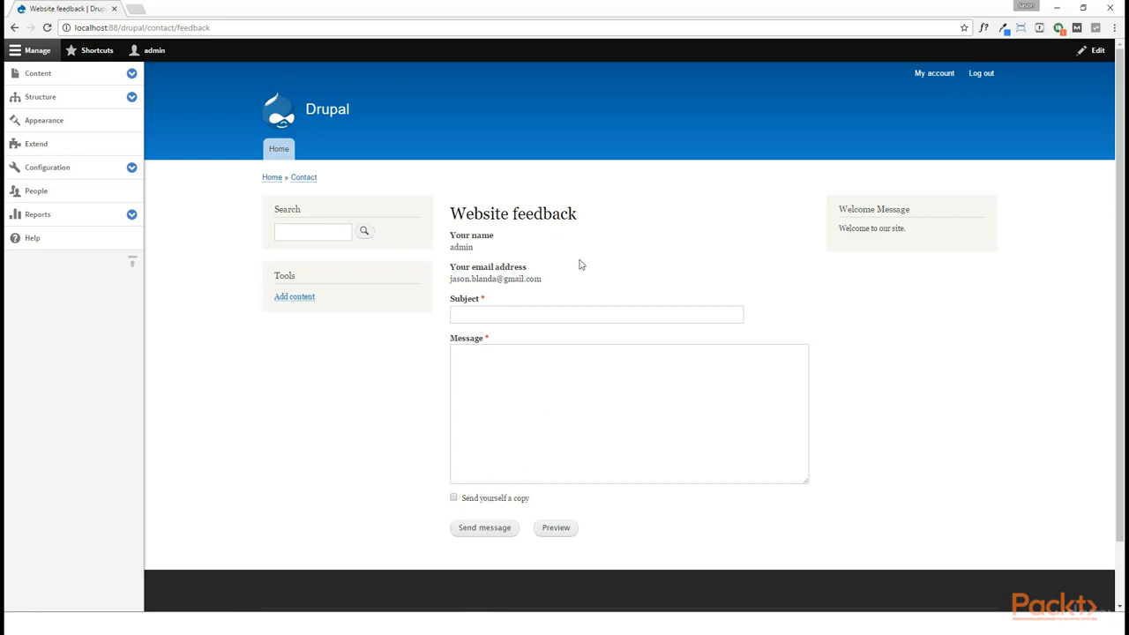
mouse_move(811, 211)
- Open field management for the Website feedback contact form
left_click(132, 96)
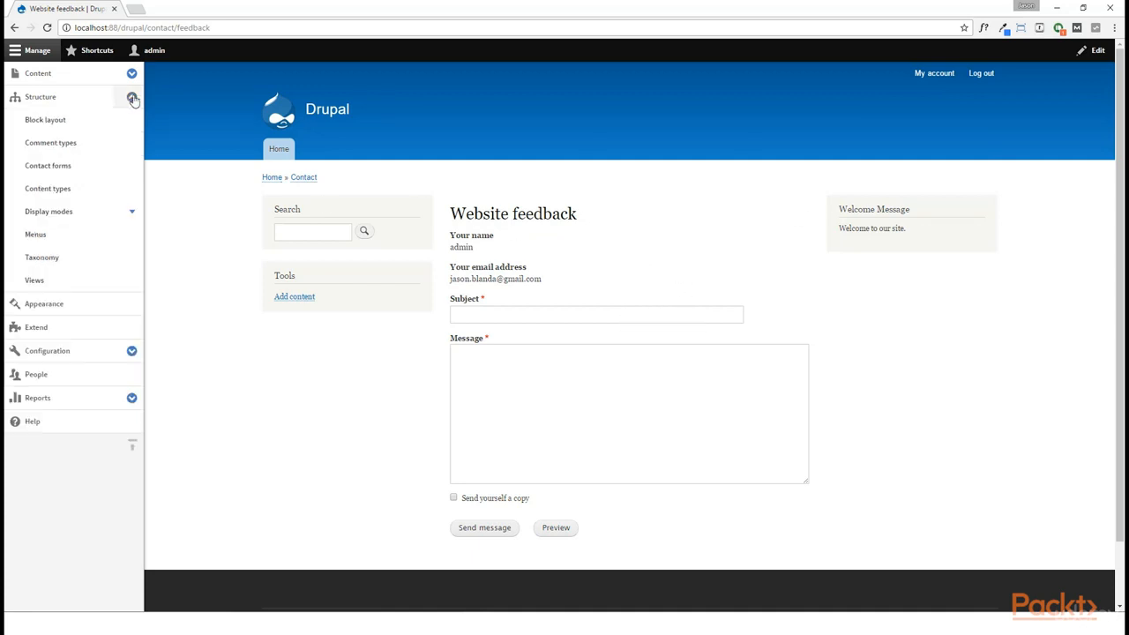
left_click(68, 175)
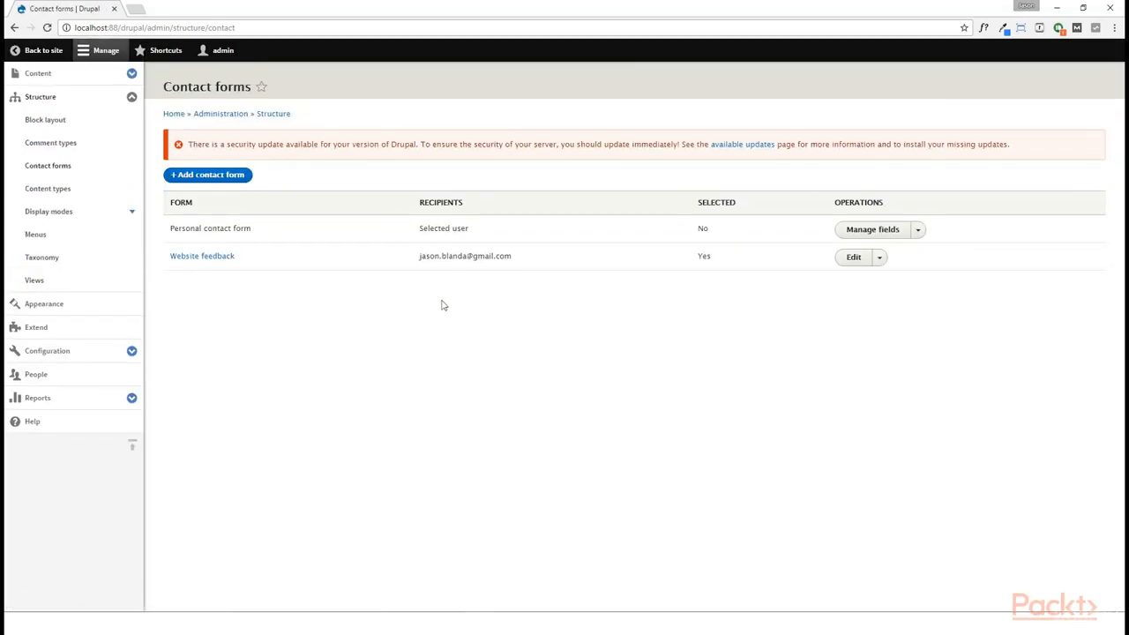
left_click(880, 258)
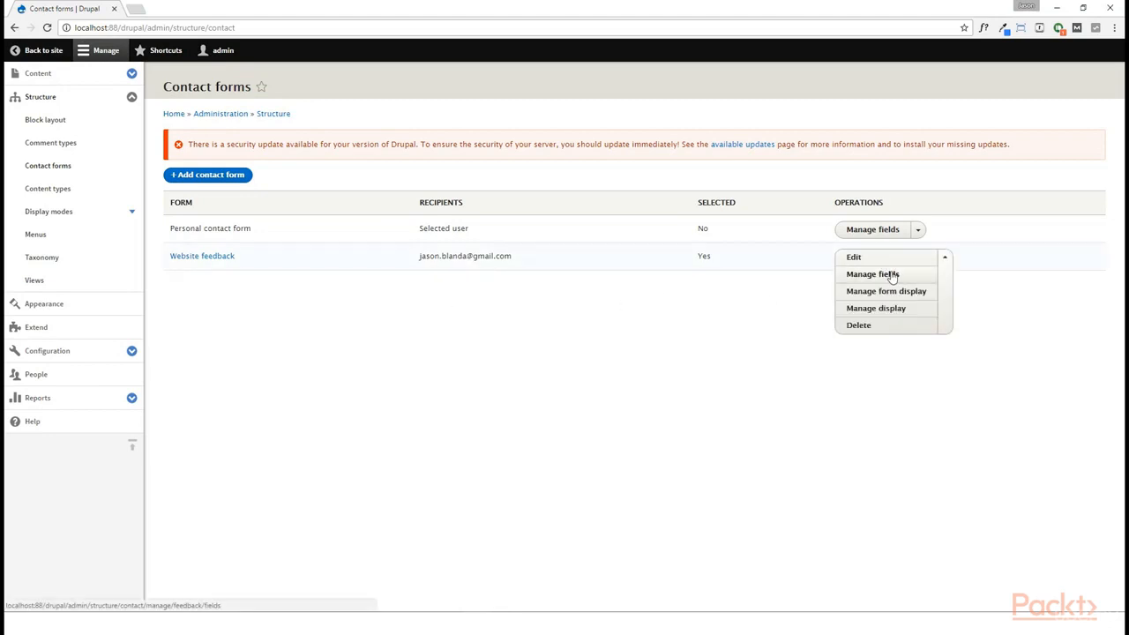
left_click(873, 275)
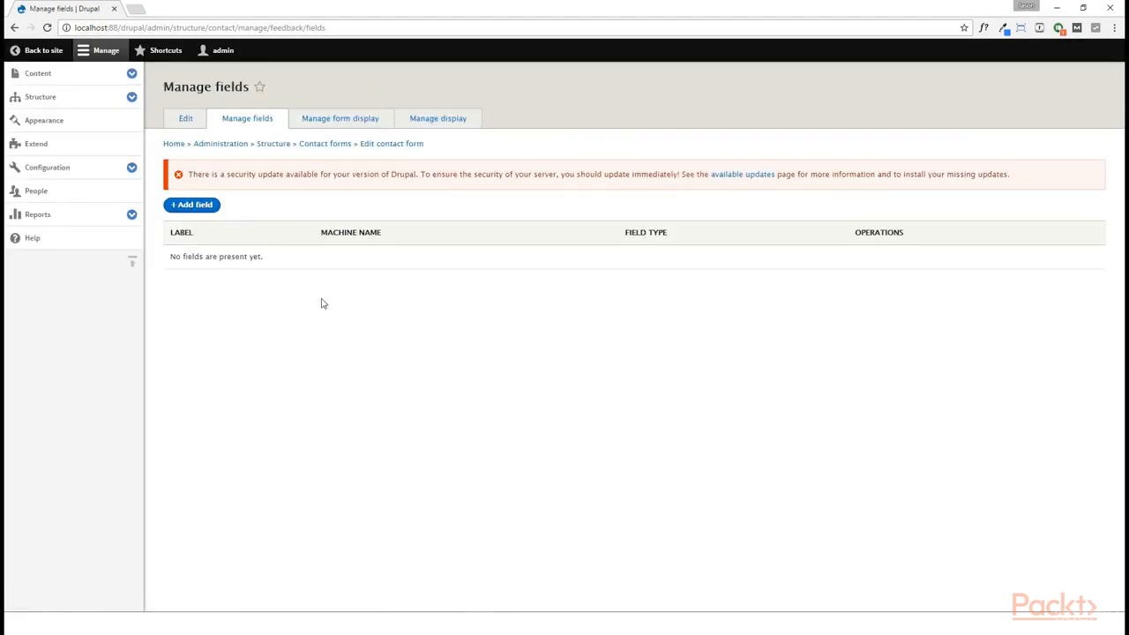
- Add a Text (plain) field labelled Phone Number to the form, saving it with the default field settings
left_click(199, 210)
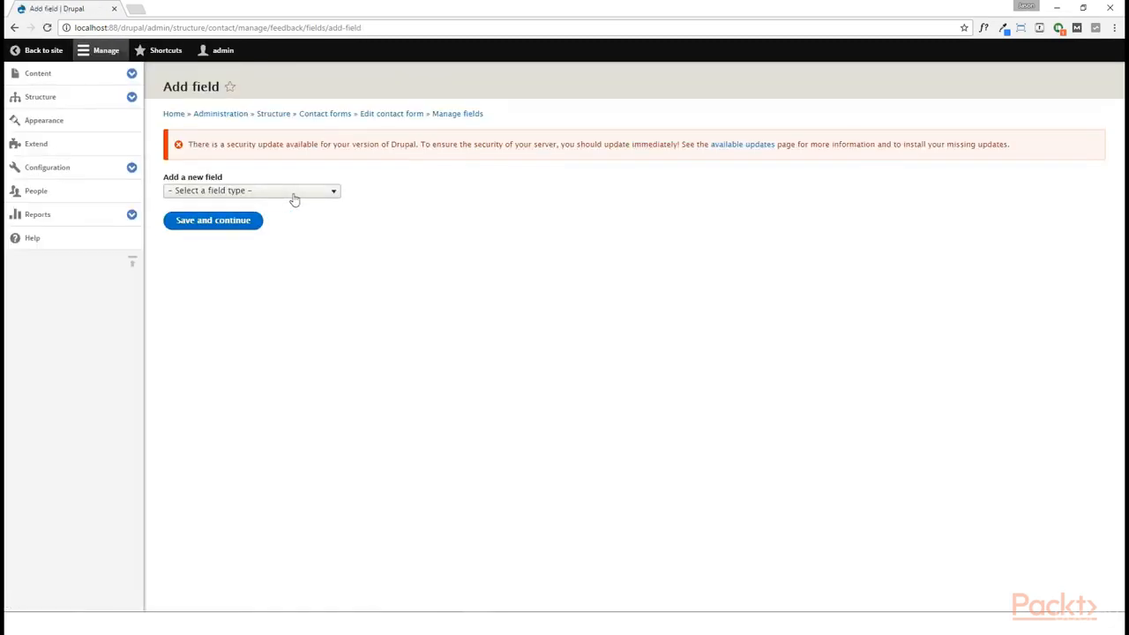
left_click(295, 193)
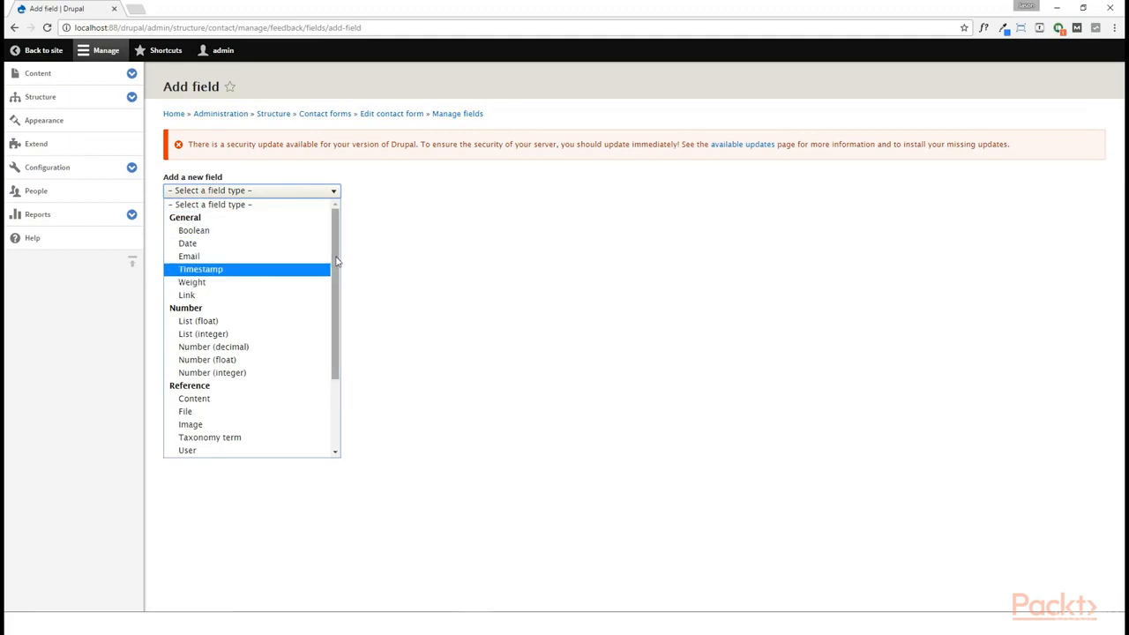
left_click_drag(341, 258, 343, 343)
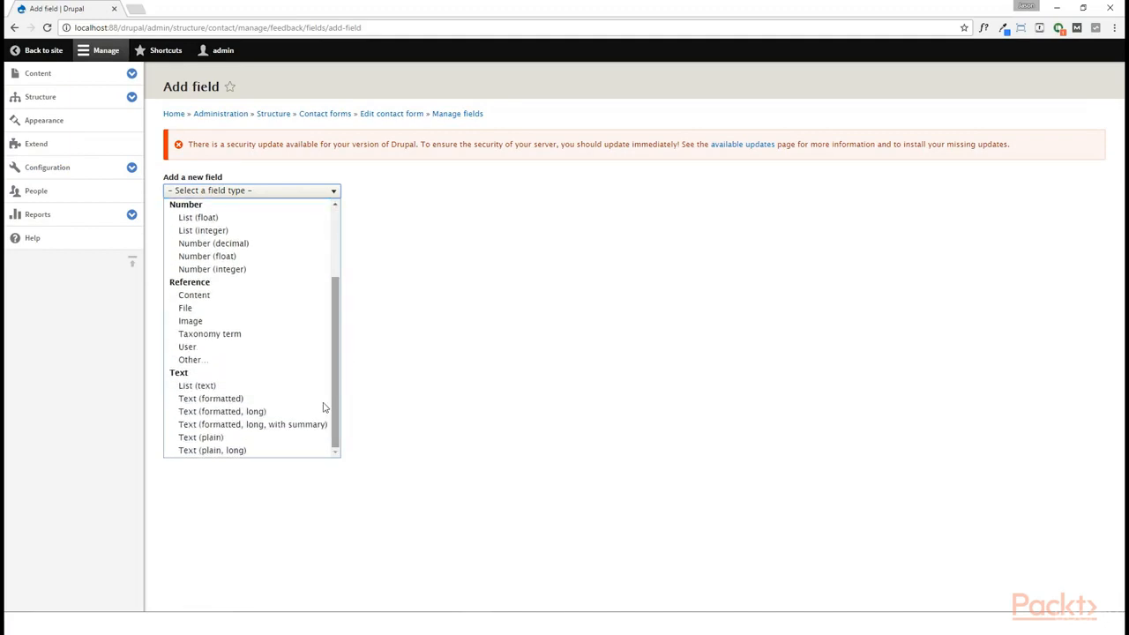
left_click(224, 443)
left_click(209, 233)
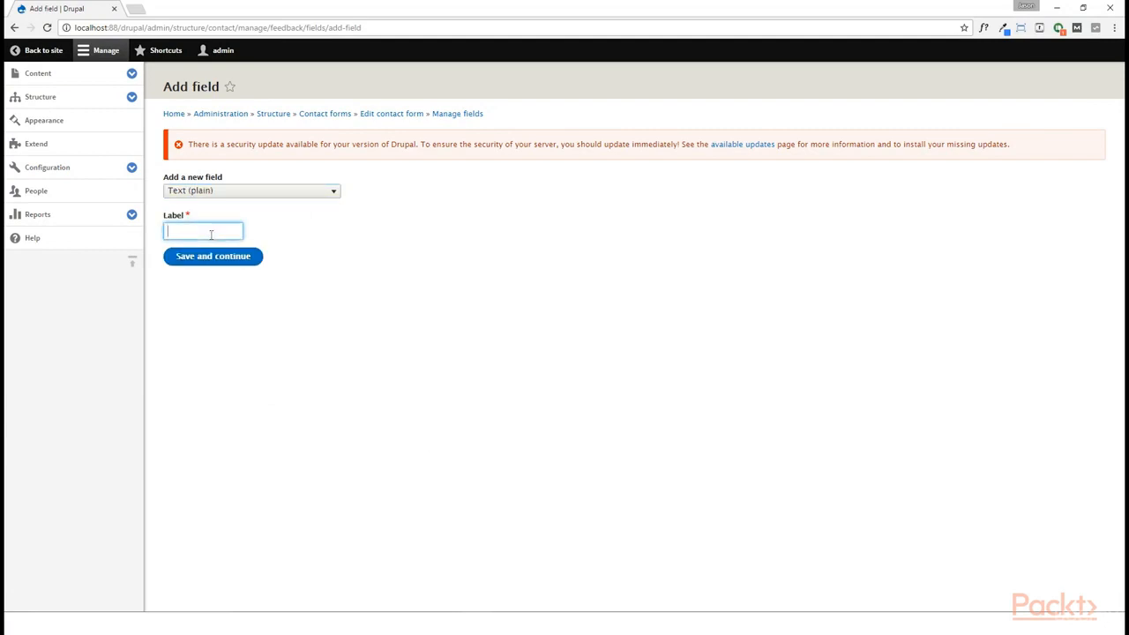
type("Phone Number")
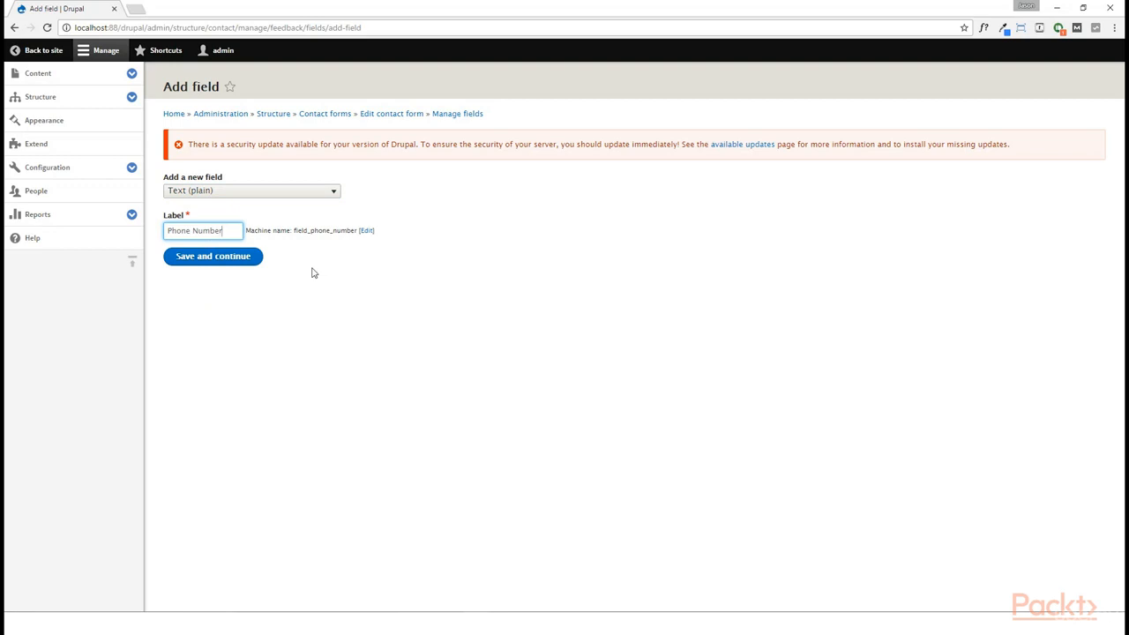
left_click(234, 261)
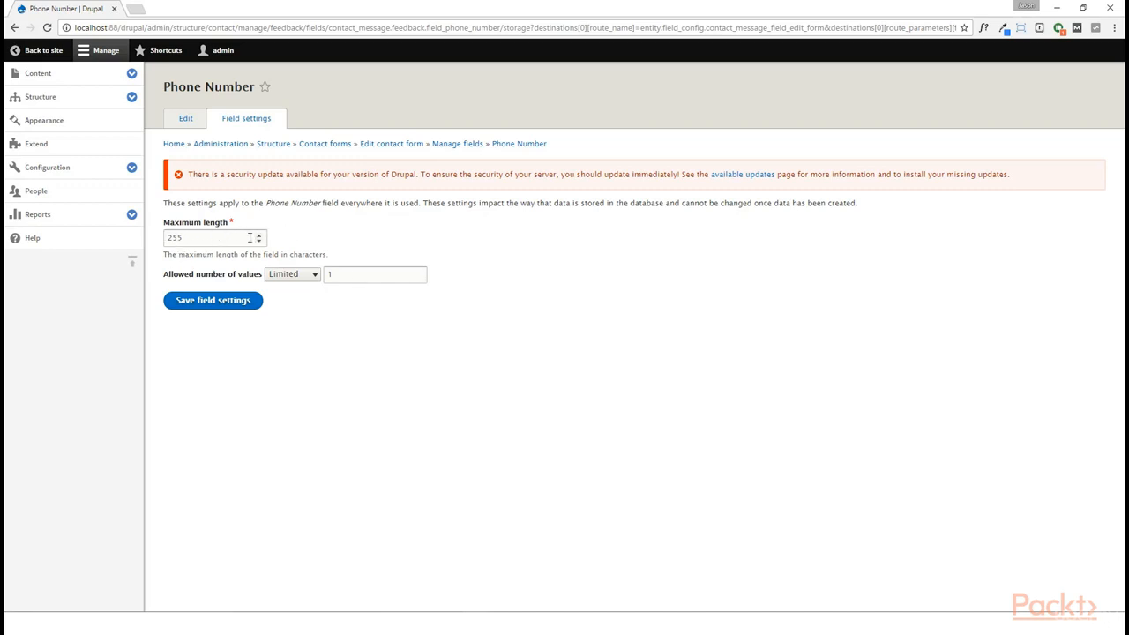
left_click(232, 301)
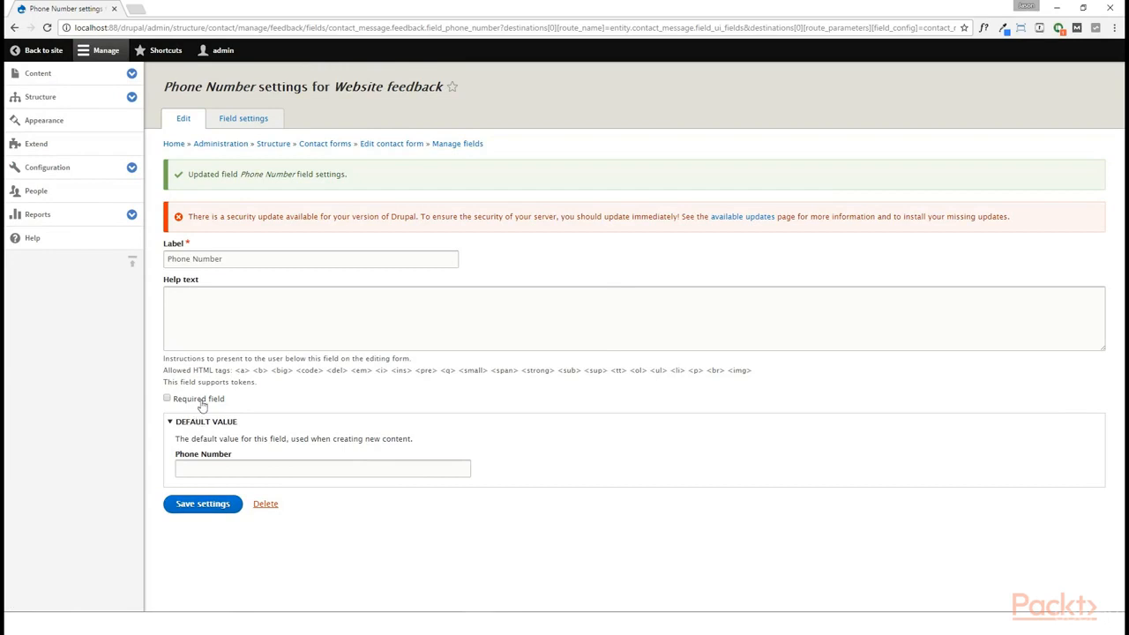
left_click(201, 508)
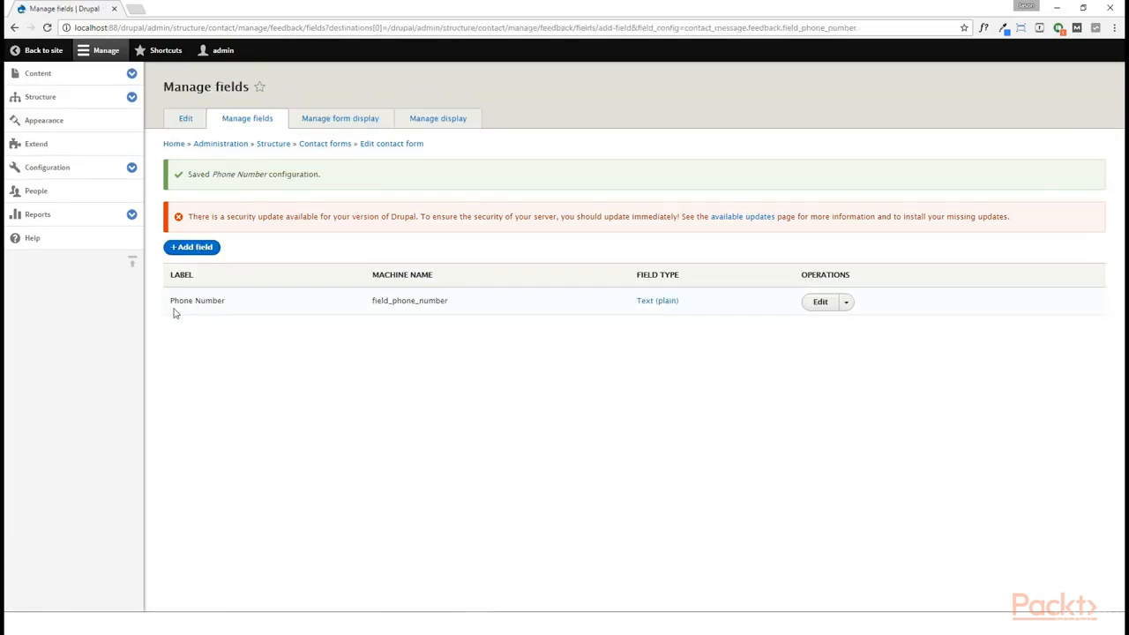
- Move Phone Number between Sender email and Subject in the form display and save the order
left_click(346, 120)
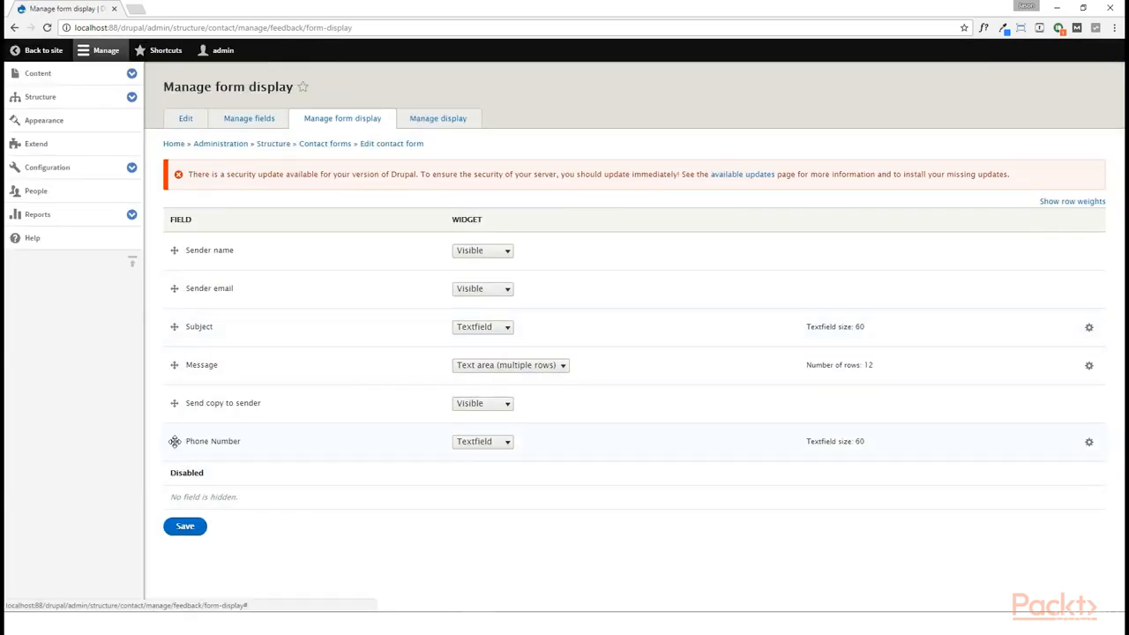
left_click_drag(172, 444, 171, 330)
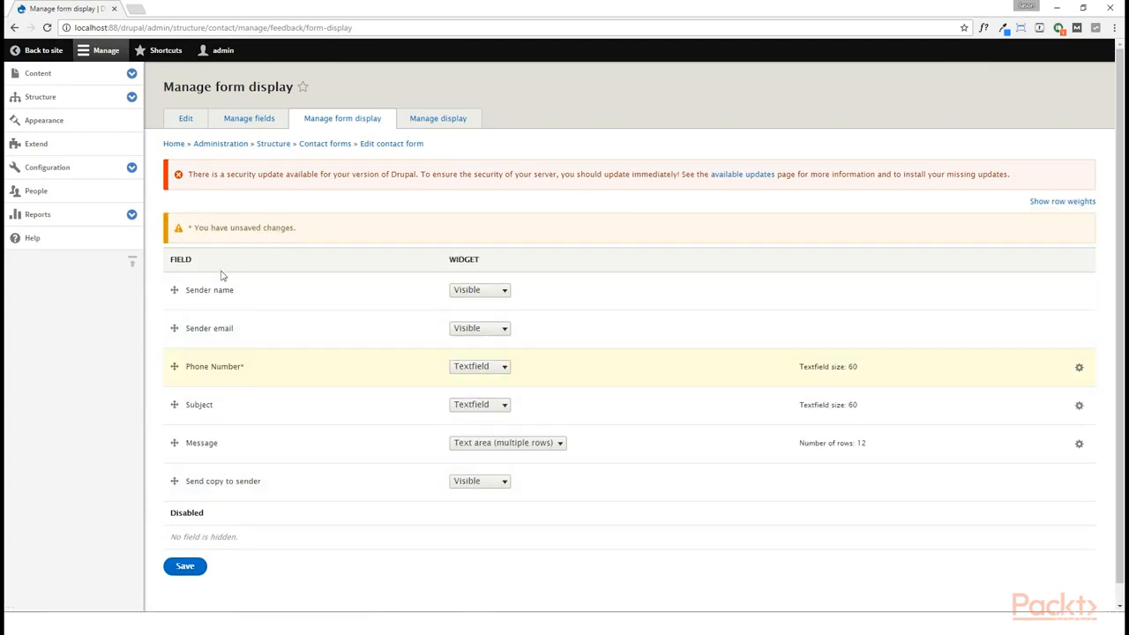
left_click(198, 567)
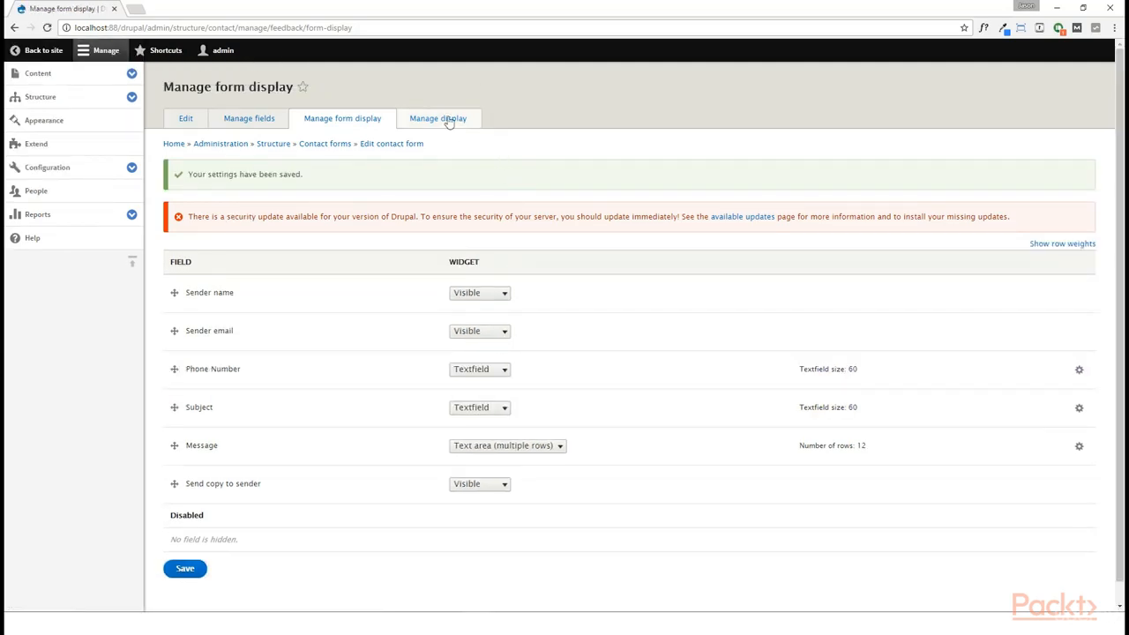
- Place Phone Number above Message in the submitted message's display settings and save the order
left_click(448, 120)
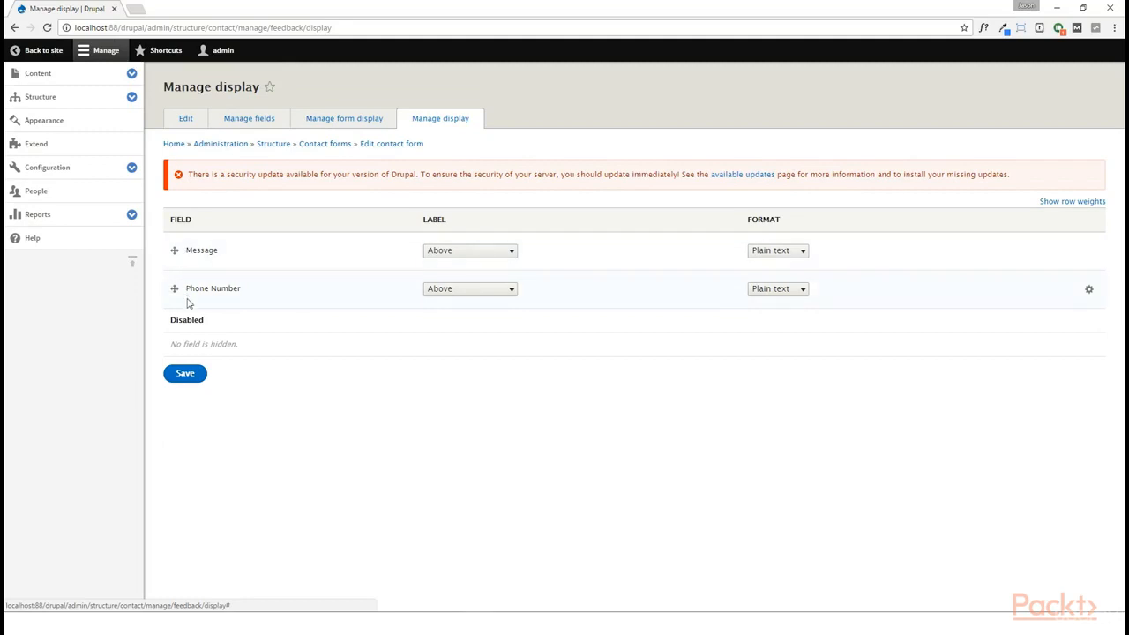
left_click_drag(175, 289, 181, 262)
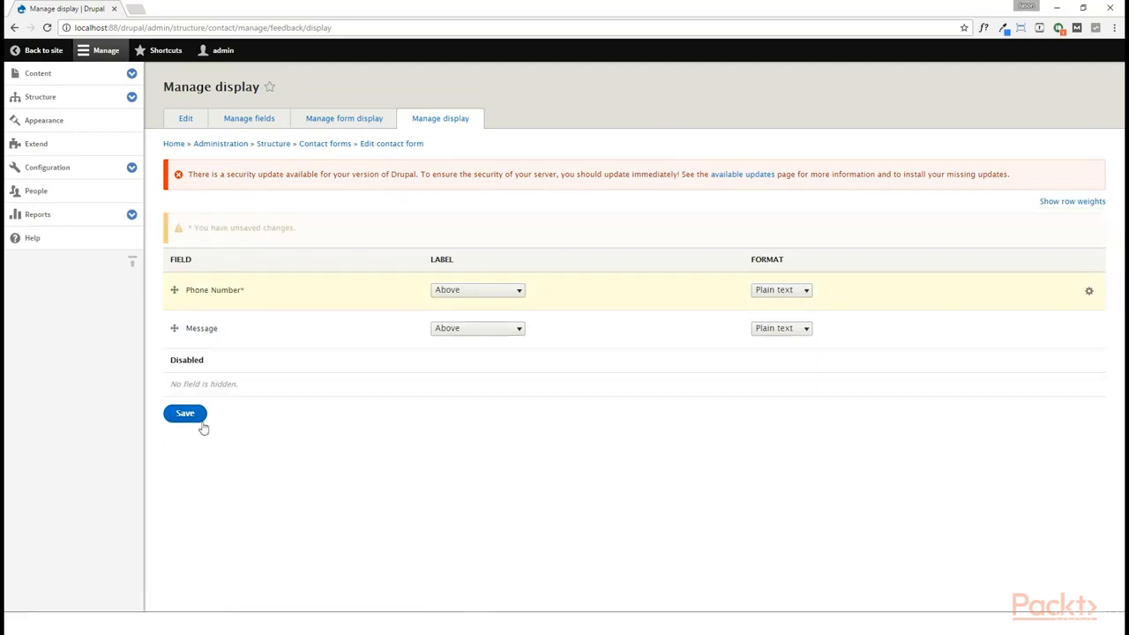
left_click(202, 421)
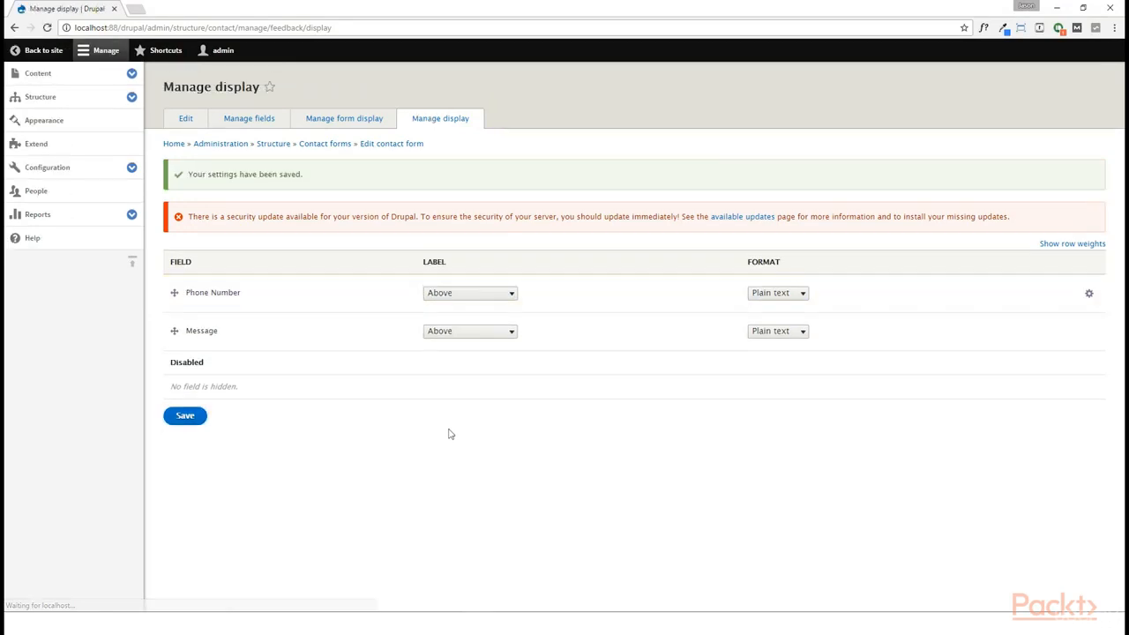
- Change the Website feedback form's label to Contact Us
left_click(189, 118)
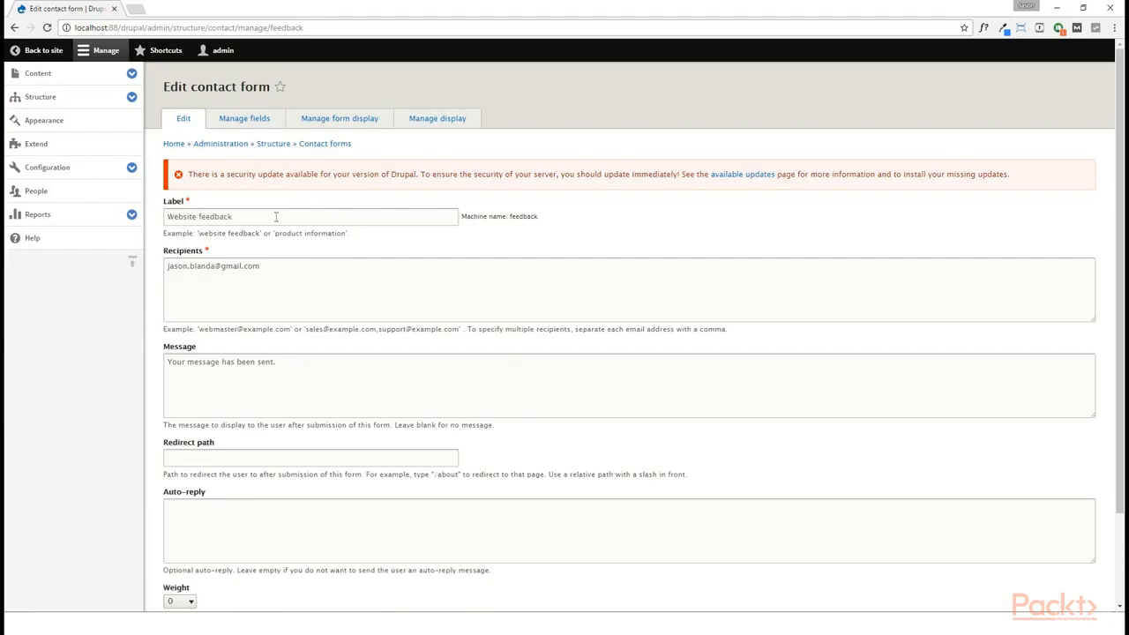
left_click_drag(276, 216, 126, 211)
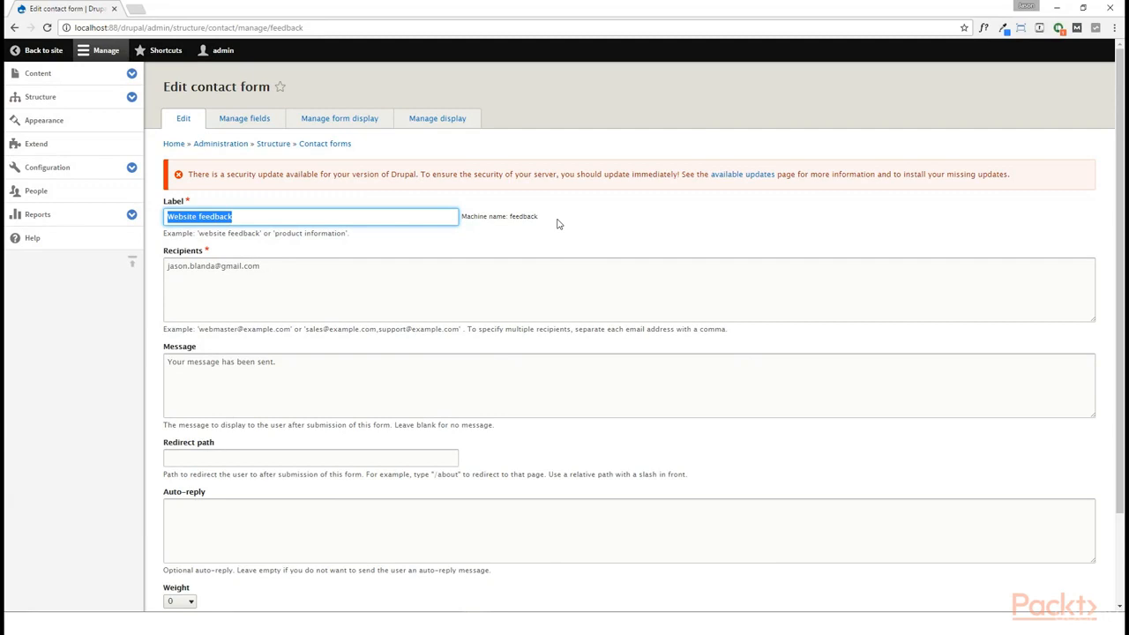
type("Contact Us")
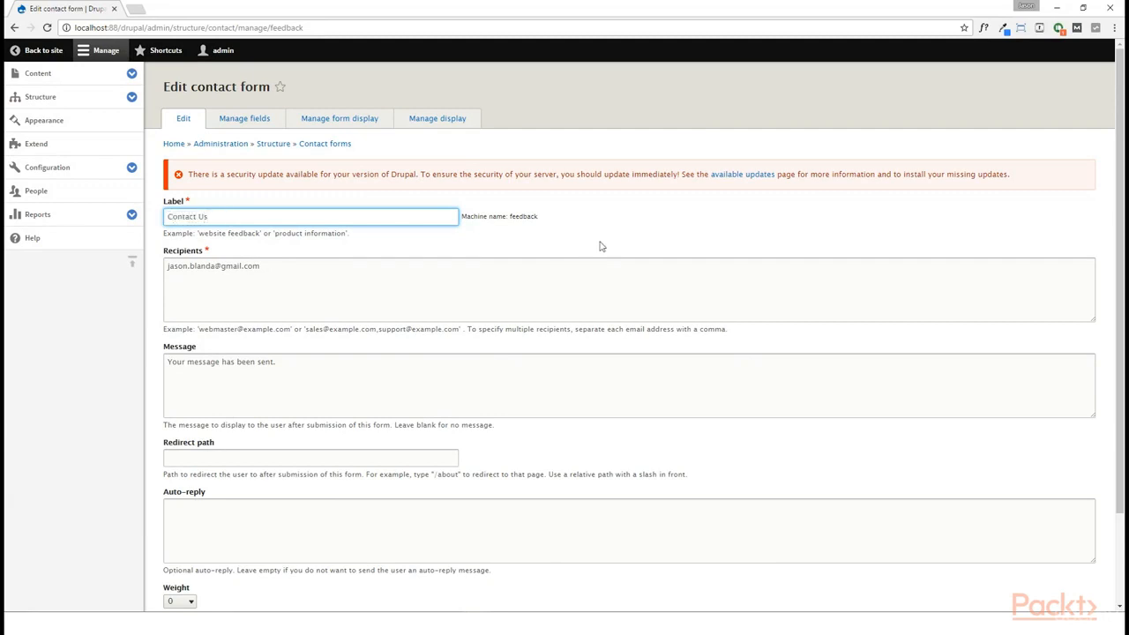
- Review the form's recipients, message, redirect path and auto-reply settings, and save the contact form
left_click(200, 277)
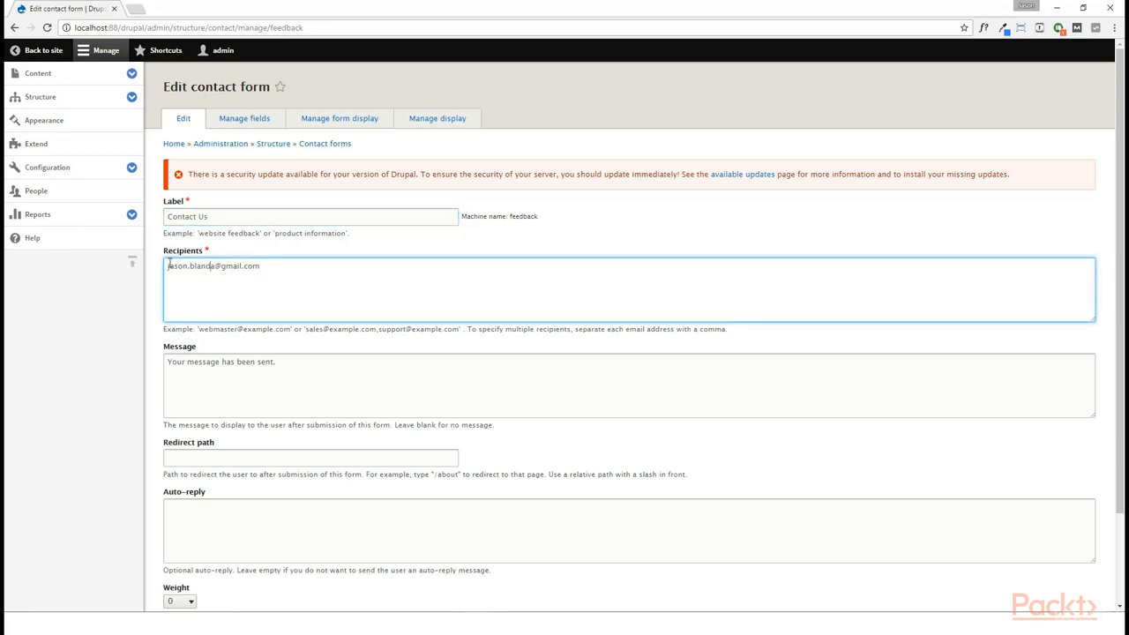
left_click_drag(165, 267, 298, 269)
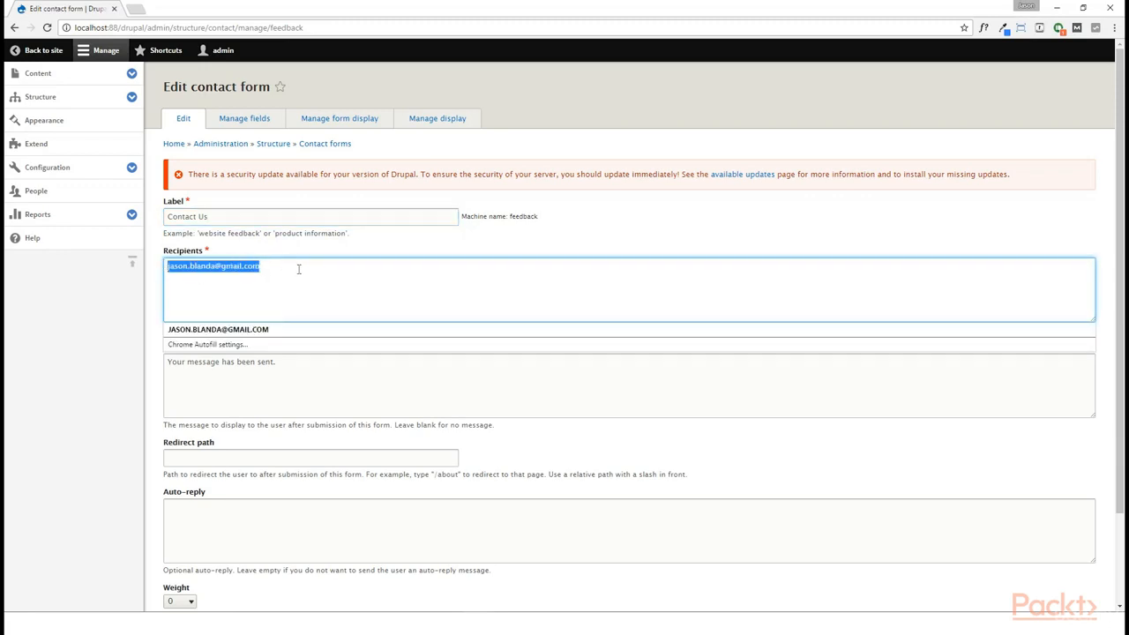
left_click(348, 379)
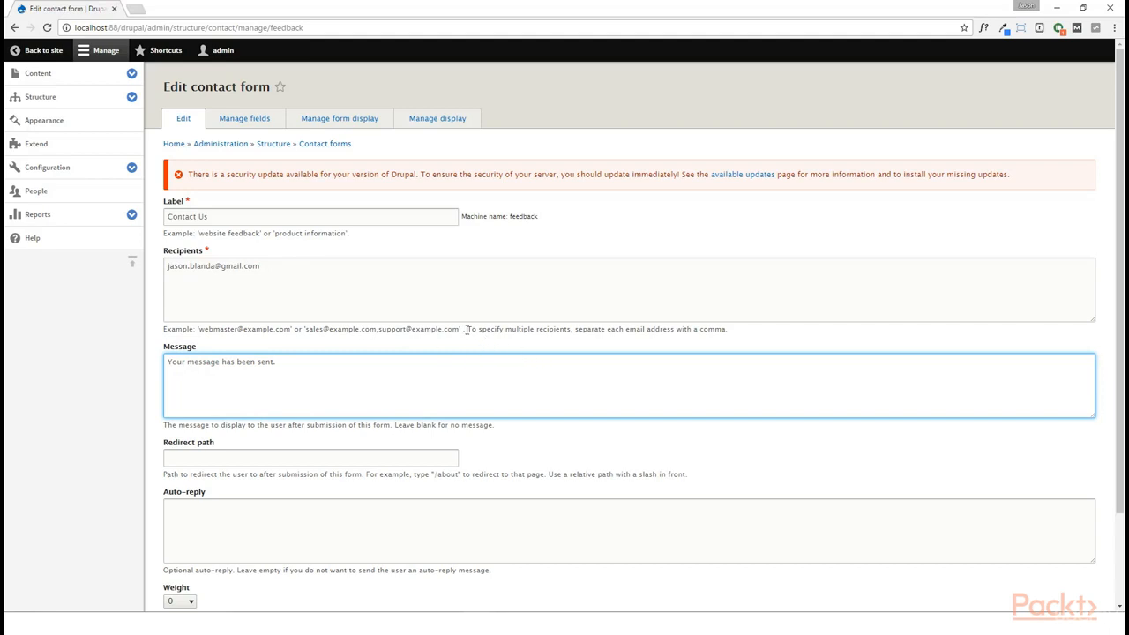
left_click_drag(467, 329, 707, 329)
left_click(791, 337)
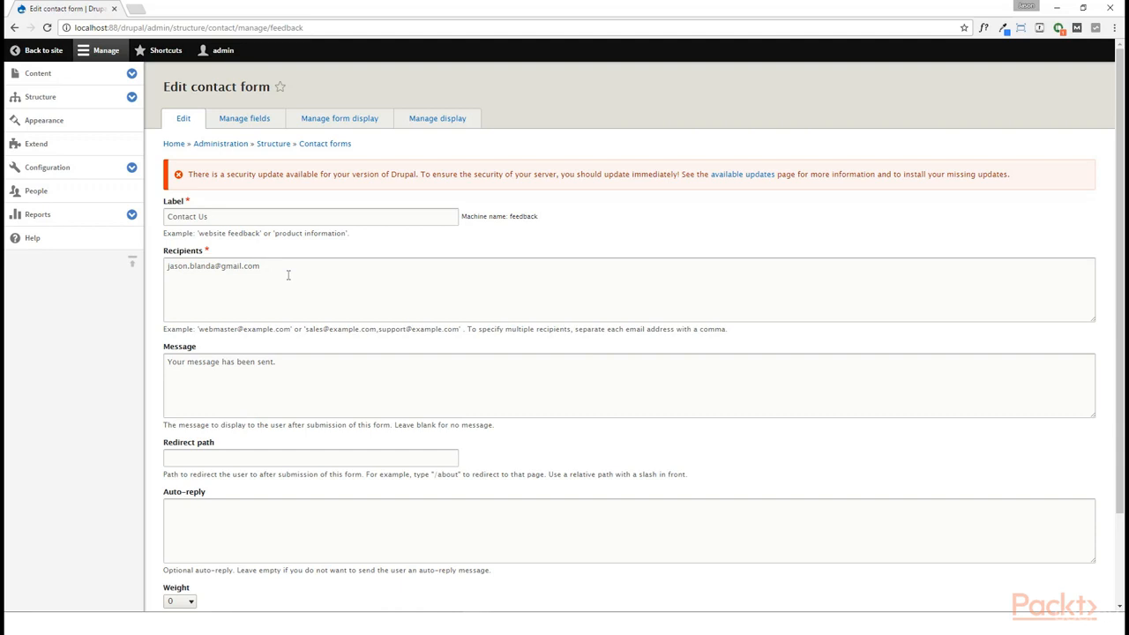
scroll(287, 276, "down", 1)
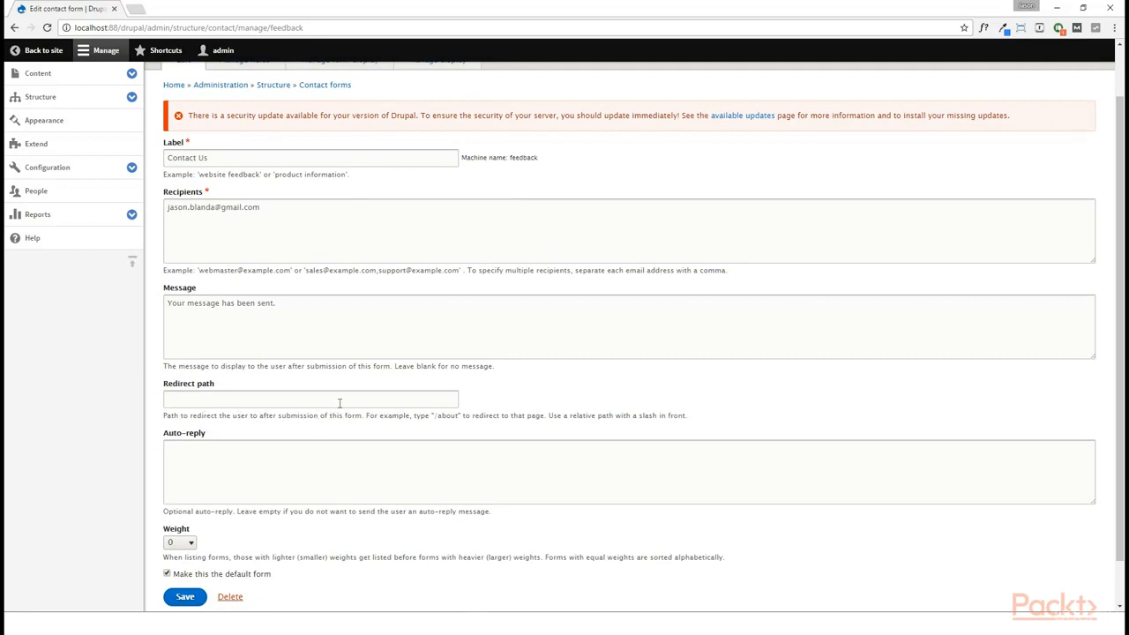
scroll(341, 399, "down", 1)
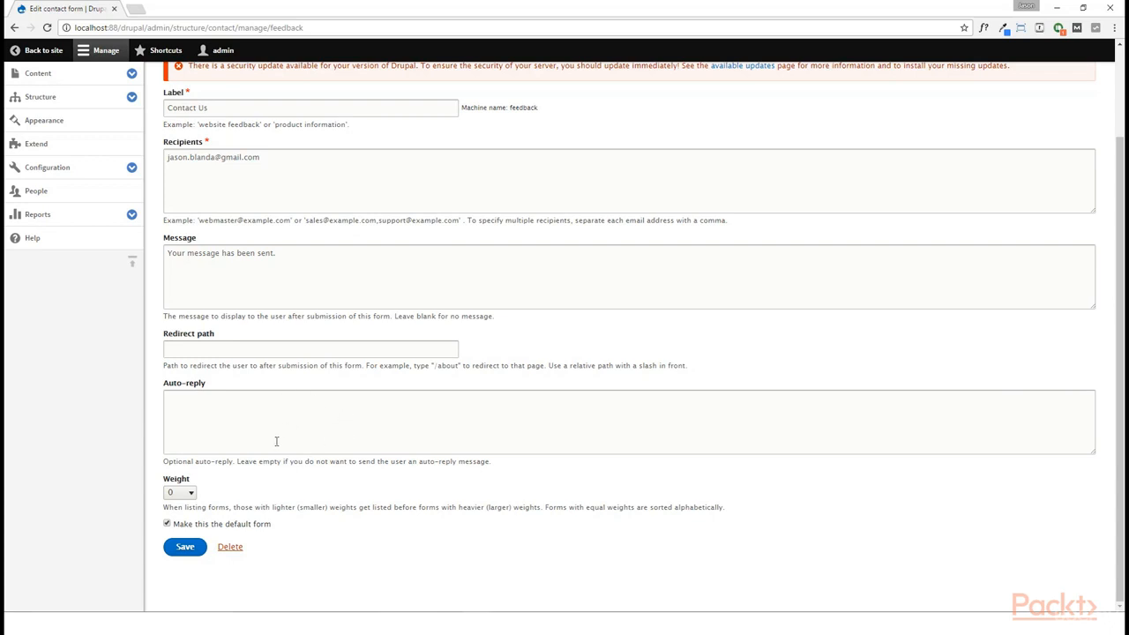
left_click(182, 549)
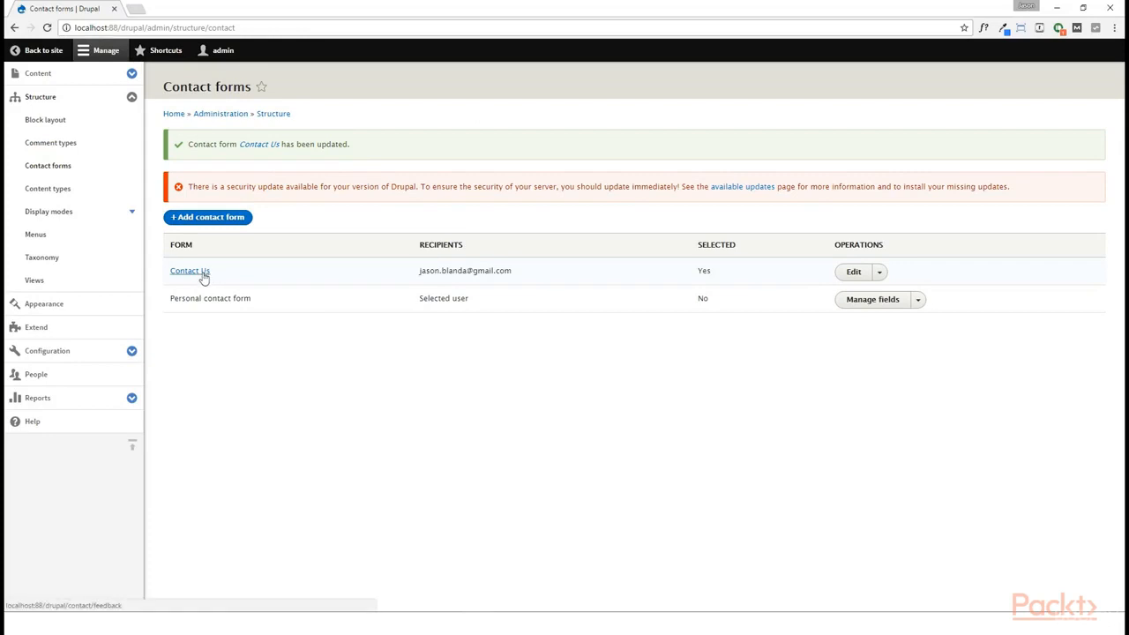
- Check the heading and Phone Number field on the live Contact Us form, and open the contact page from the footer link
left_click(204, 273)
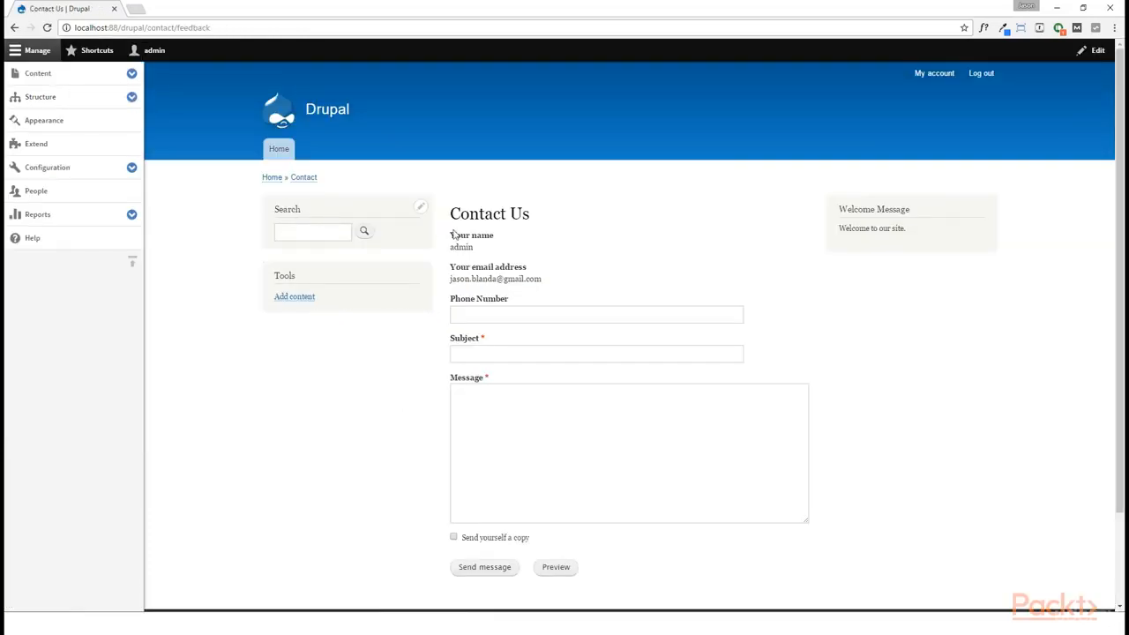
left_click(459, 315)
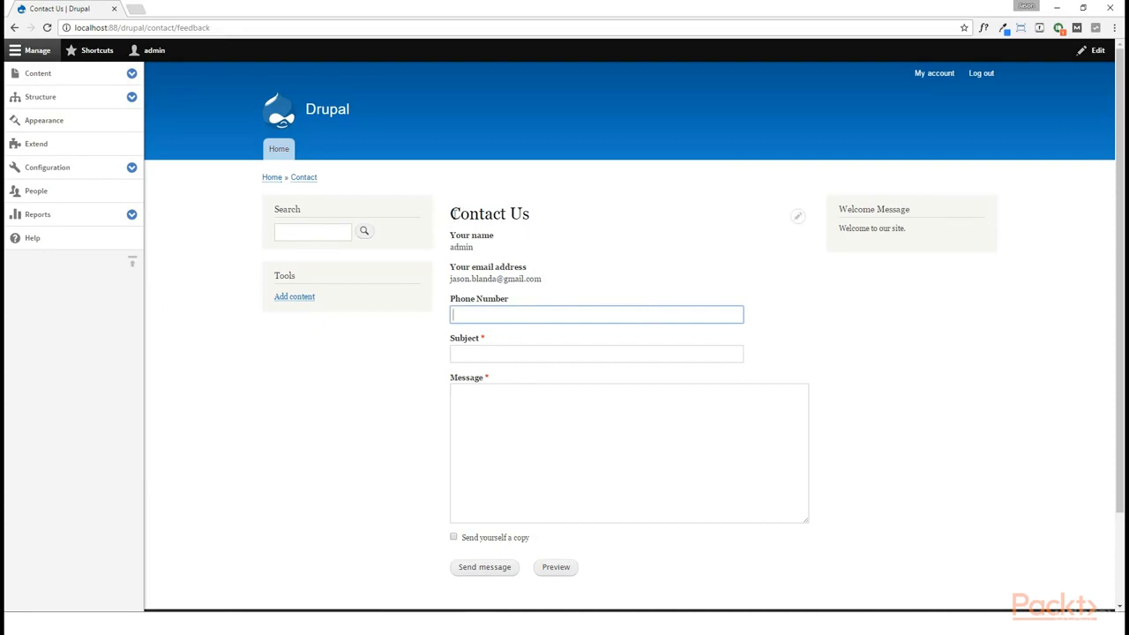
left_click_drag(450, 217, 554, 208)
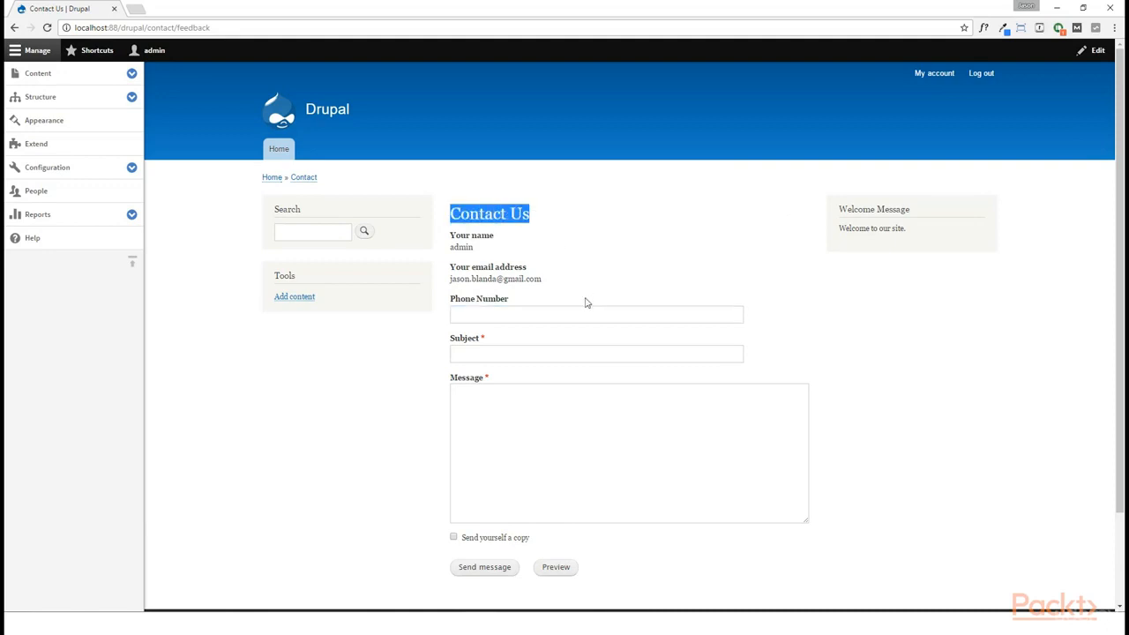
left_click(536, 253)
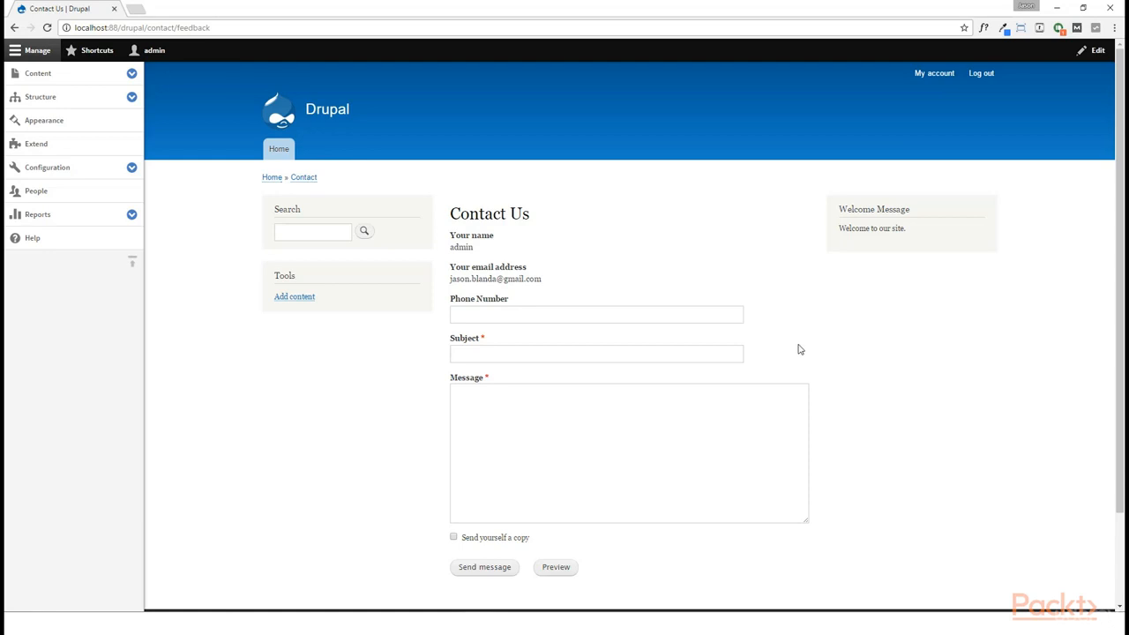
scroll(597, 420, "down", 2)
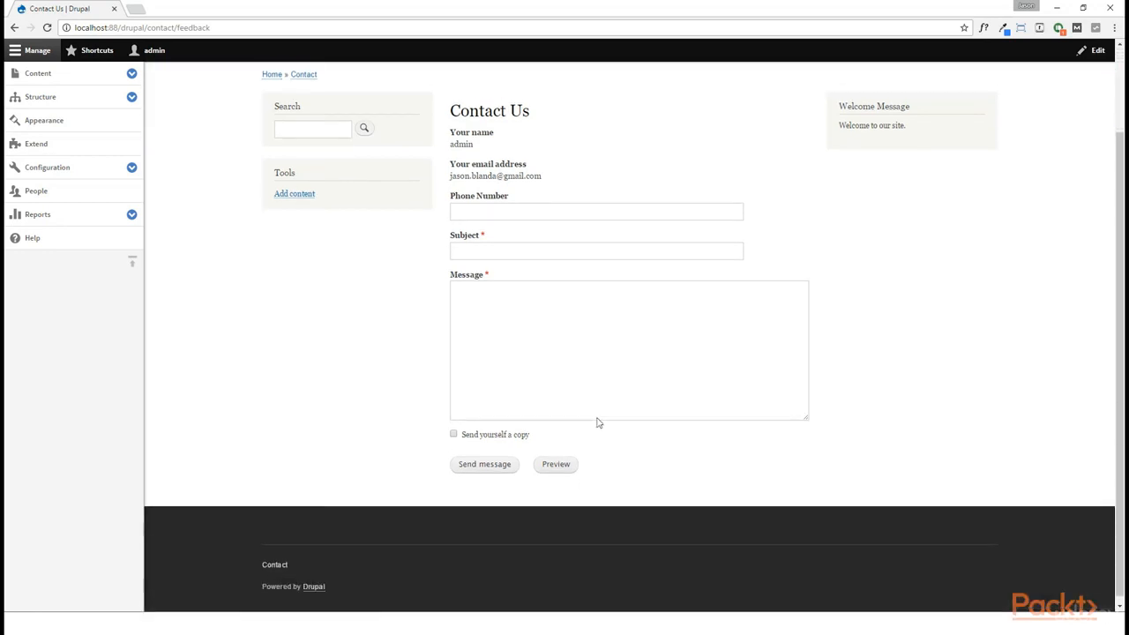
left_click(283, 562)
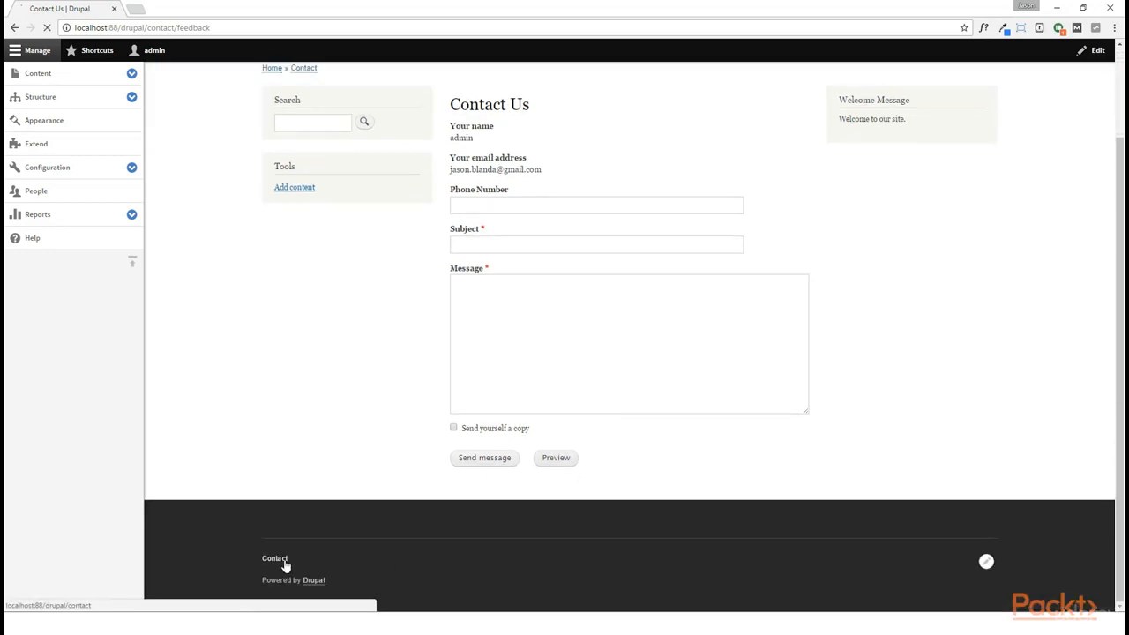